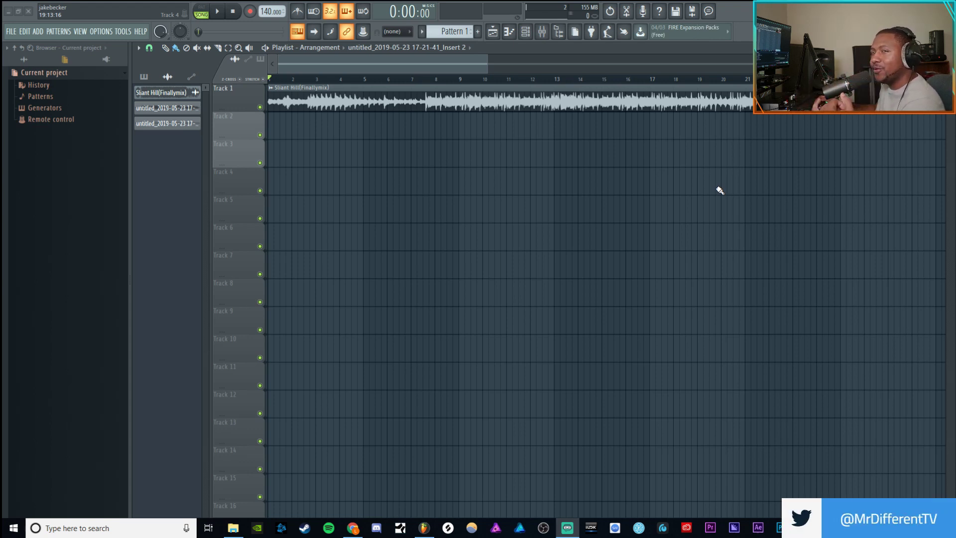
# Set playlist Track 2 to Audio track mode linked to mixer Insert 2, with the mixer shown.
pyautogui.click(543, 39)
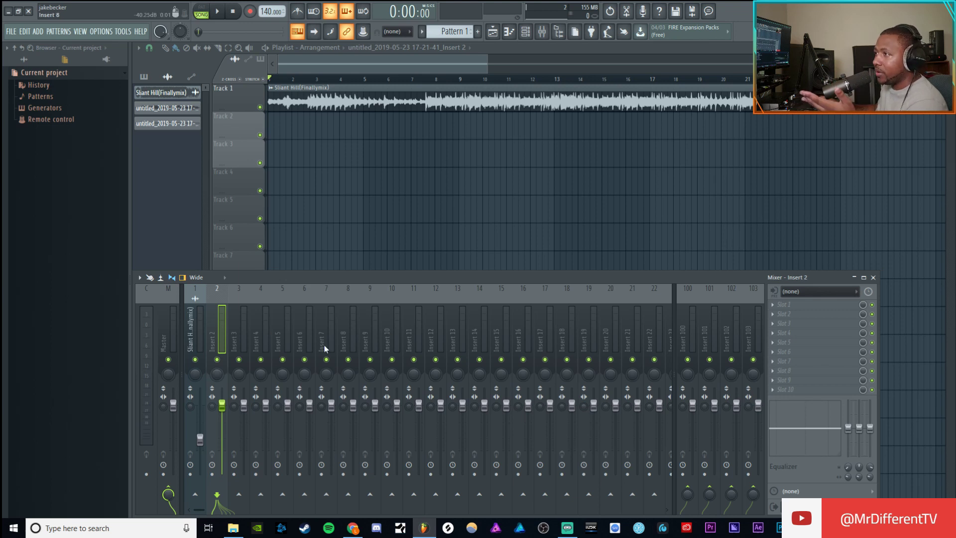
pyautogui.rightClick(245, 121)
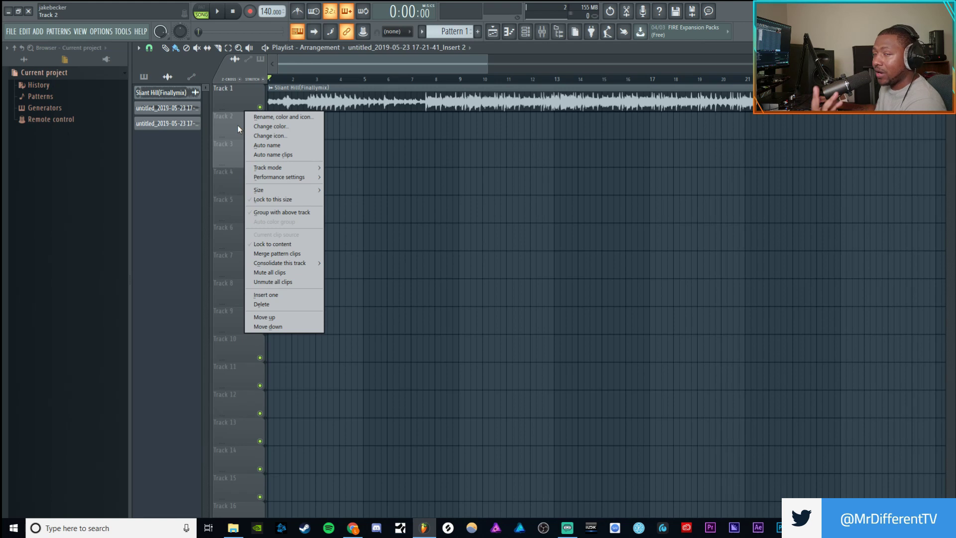
pyautogui.moveTo(285, 166)
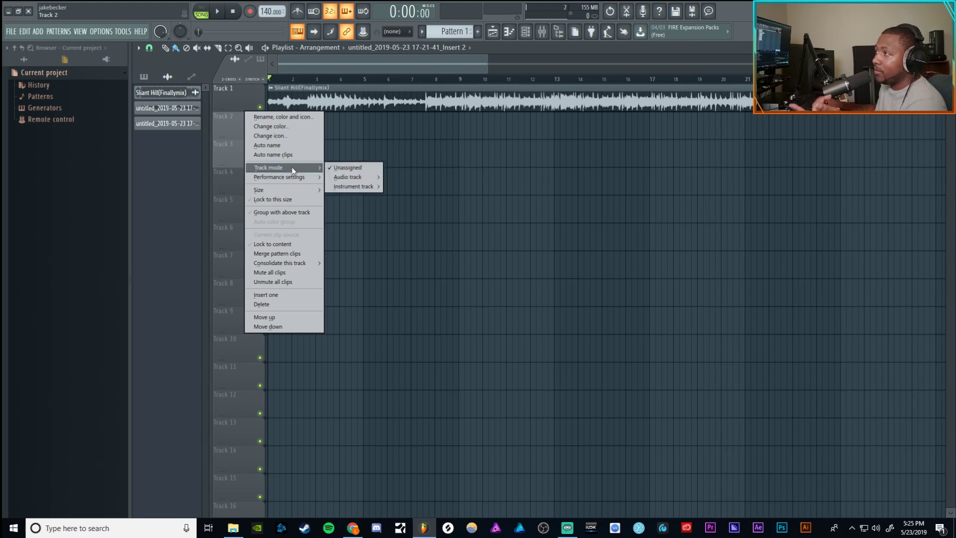
pyautogui.moveTo(348, 177)
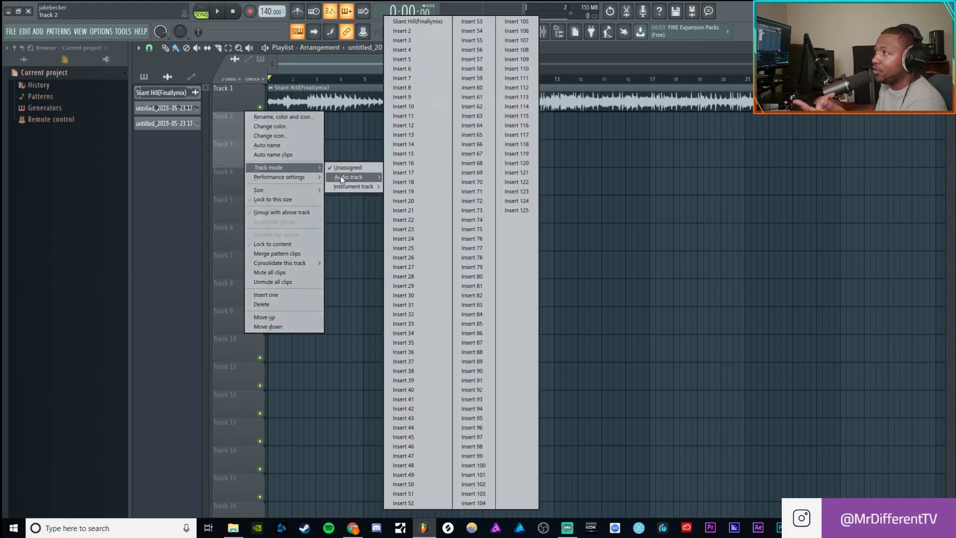
pyautogui.click(410, 31)
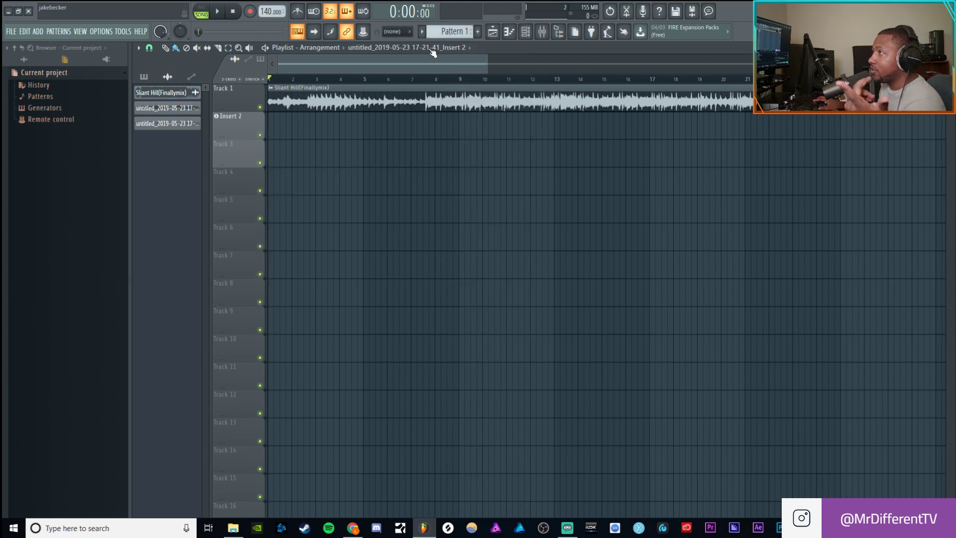
pyautogui.click(541, 31)
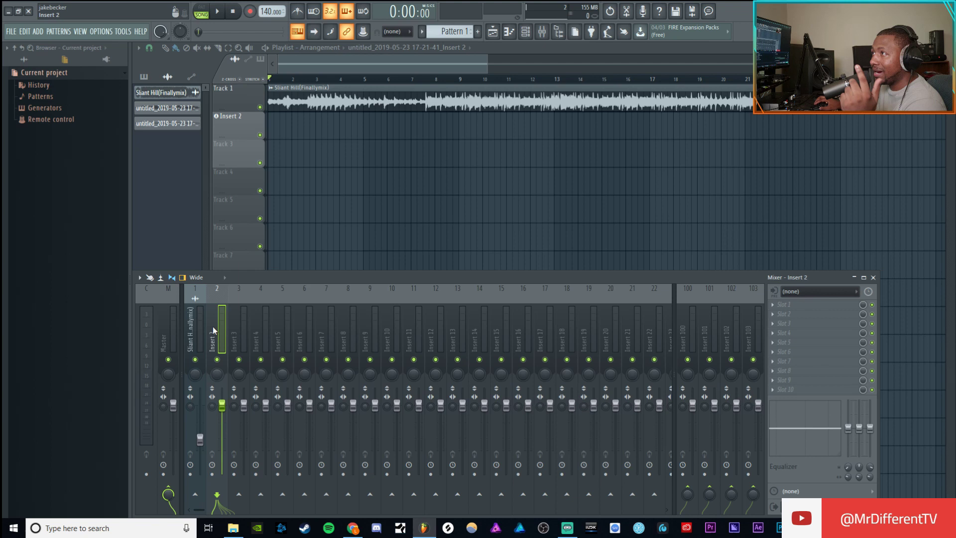
# Rename the Insert 2 track to 'Vocals' and bring the mixer back up with F9.
pyautogui.rightClick(234, 118)
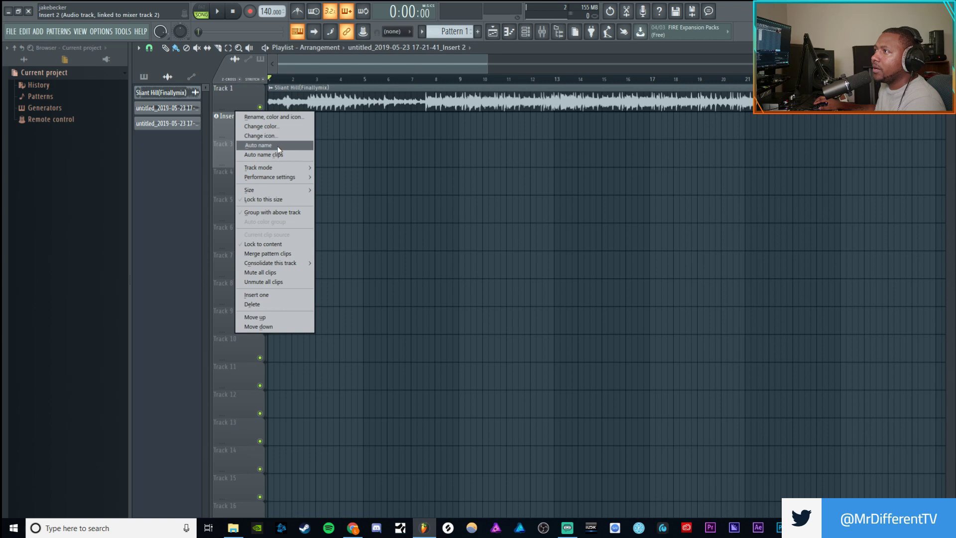
pyautogui.click(275, 117)
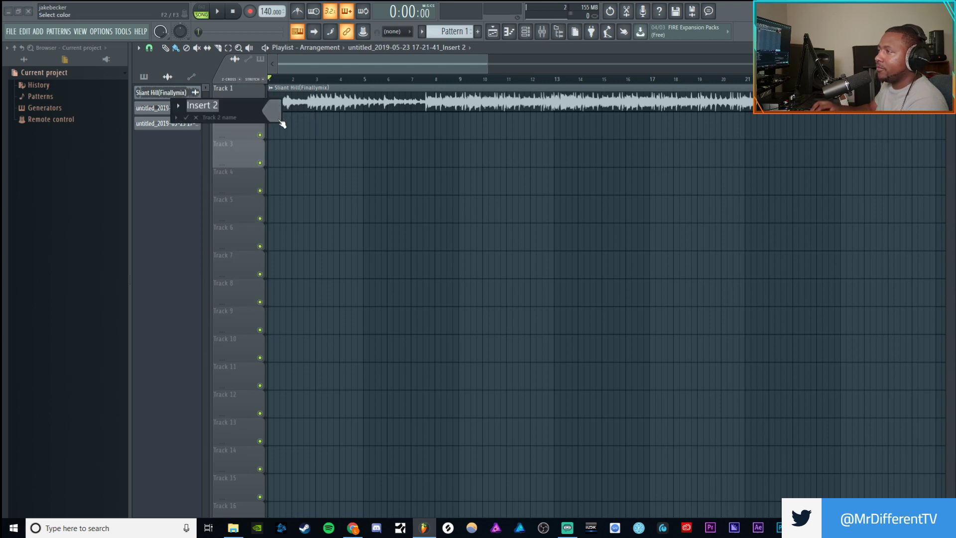
pyautogui.write('Vocals')
pyautogui.press('Return')
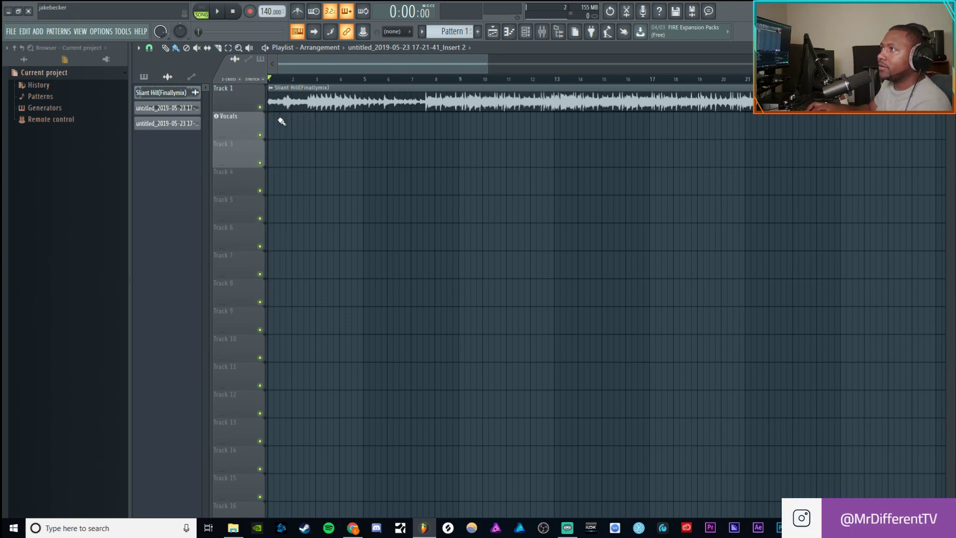
pyautogui.press('F9')
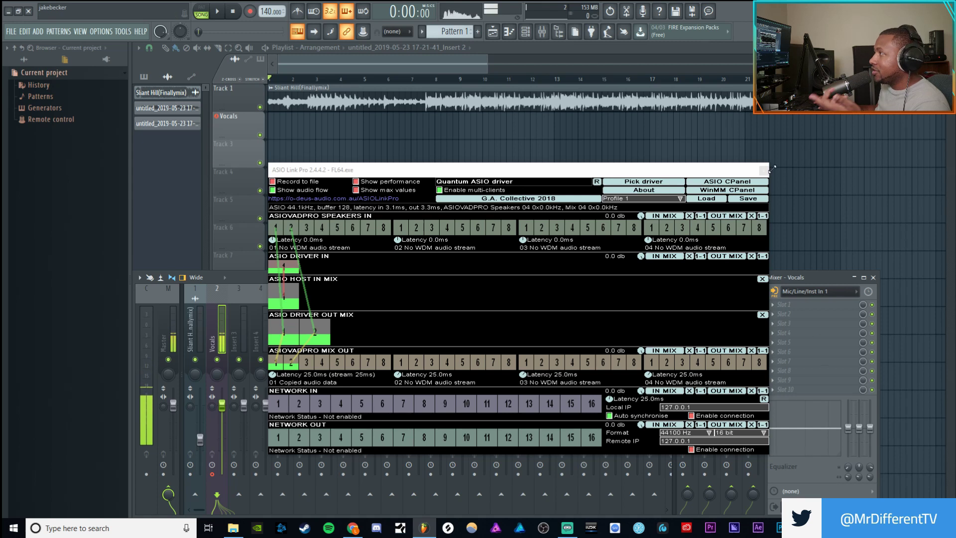
# Close ASIO Link Pro, set the Vocals fader to -2.4 dB and input to Mic/Line/Inst In 1.
pyautogui.click(763, 170)
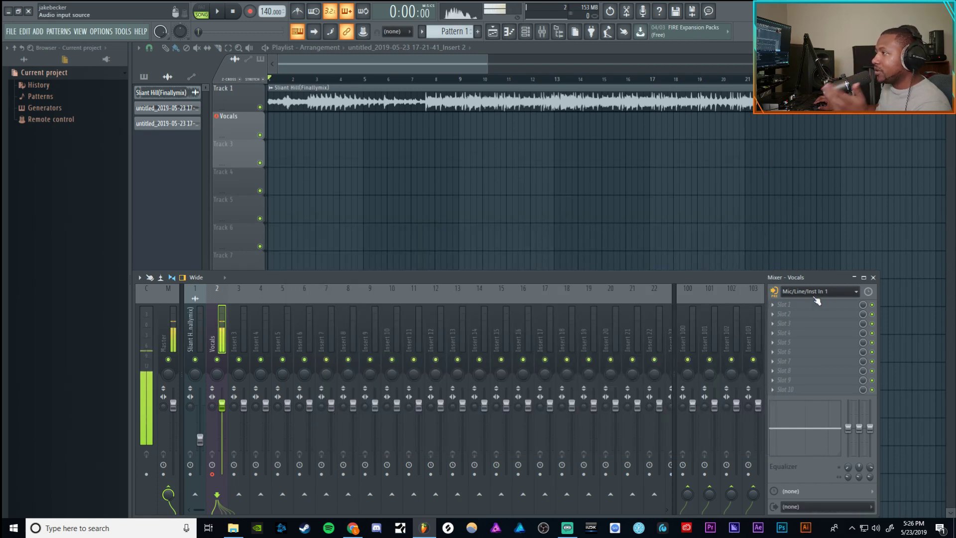
pyautogui.moveTo(222, 404); pyautogui.dragTo(222, 412)
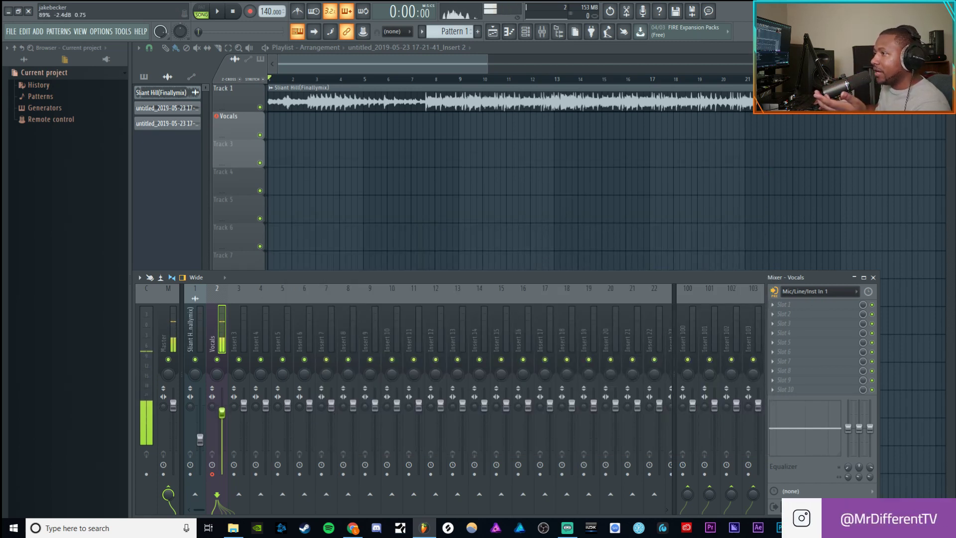
pyautogui.click(809, 294)
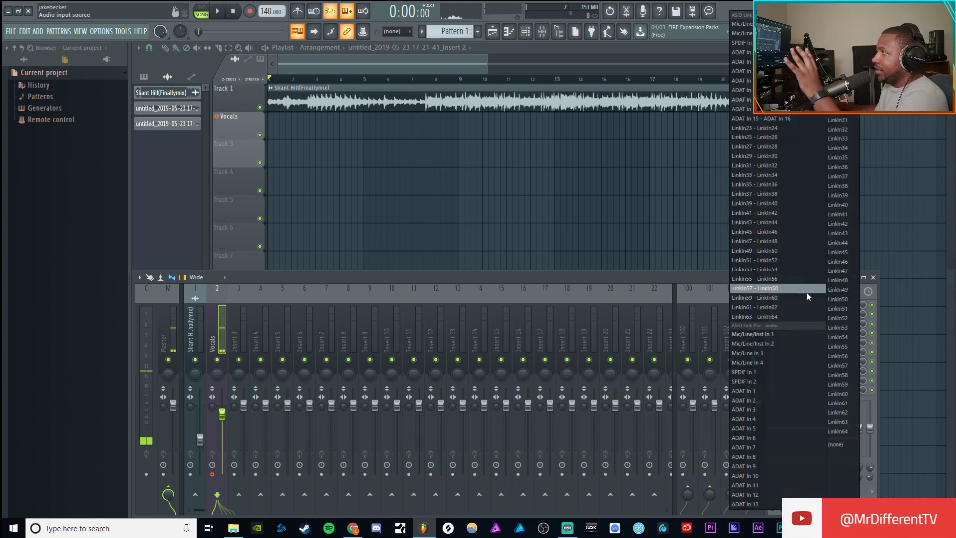
pyautogui.click(745, 333)
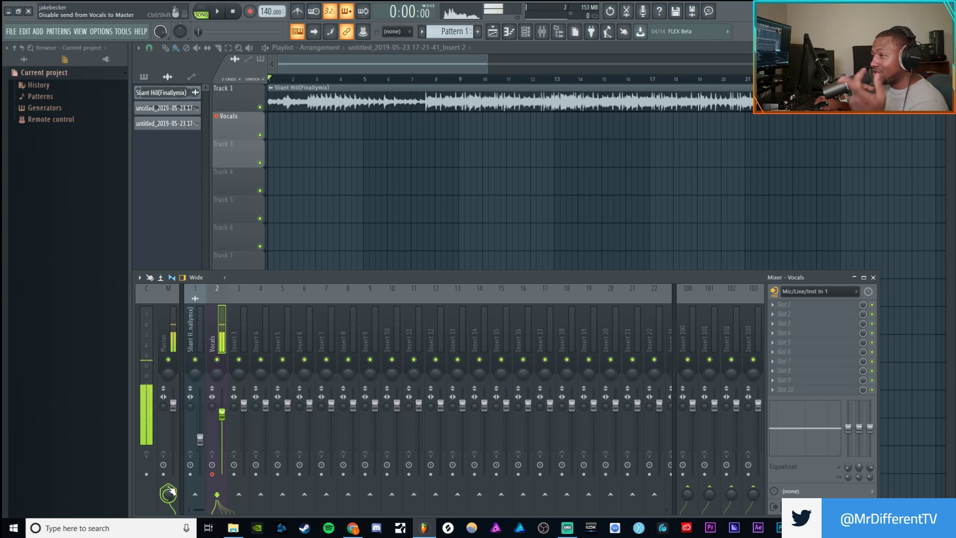
pyautogui.click(168, 492)
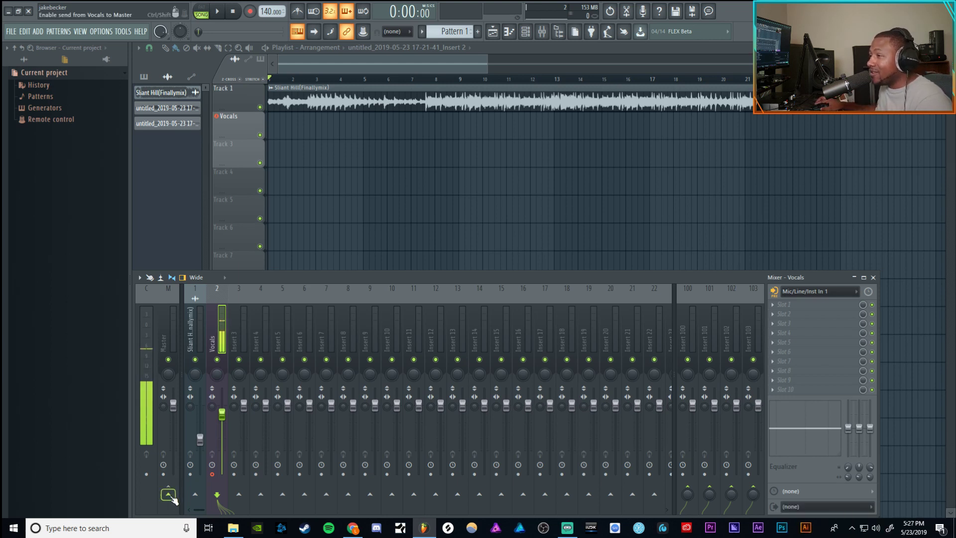
pyautogui.click(170, 496)
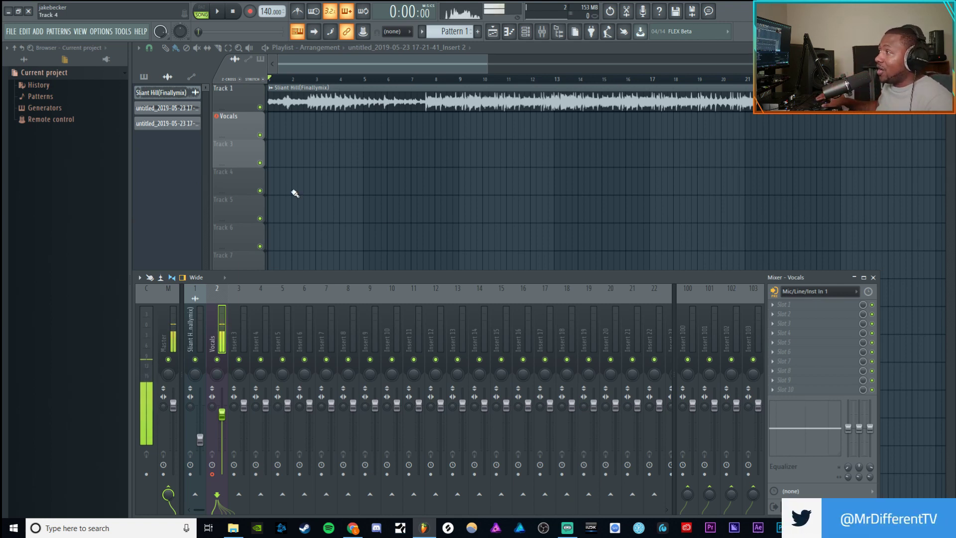
# Load OTT_x64 into the Vocals insert's first FX slot and lower its Depth to about 50%.
pyautogui.click(783, 301)
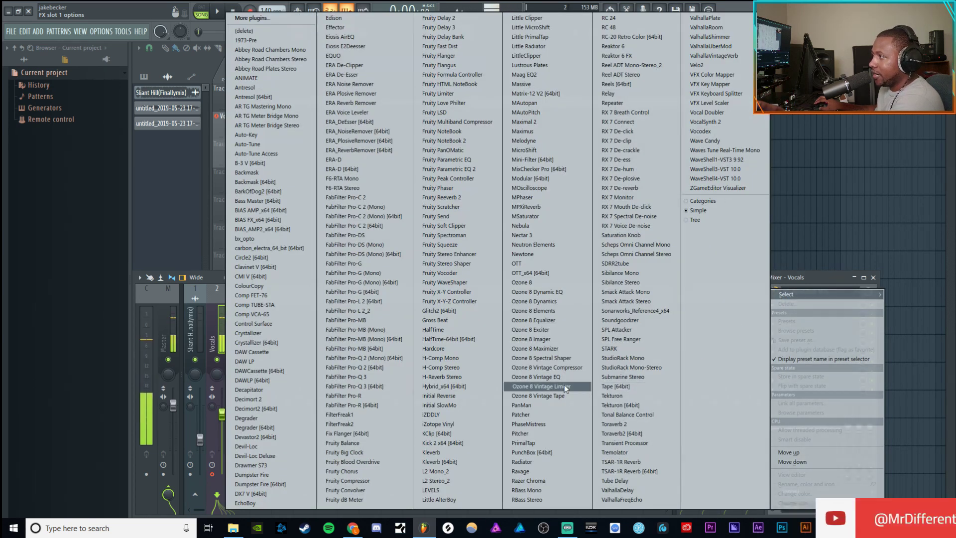
pyautogui.click(524, 272)
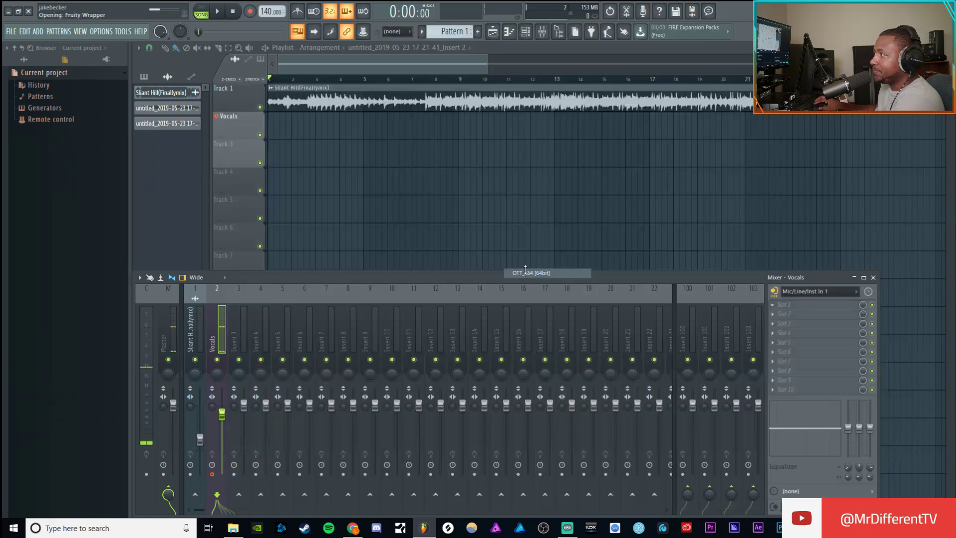
pyautogui.moveTo(255, 339); pyautogui.dragTo(313, 280)
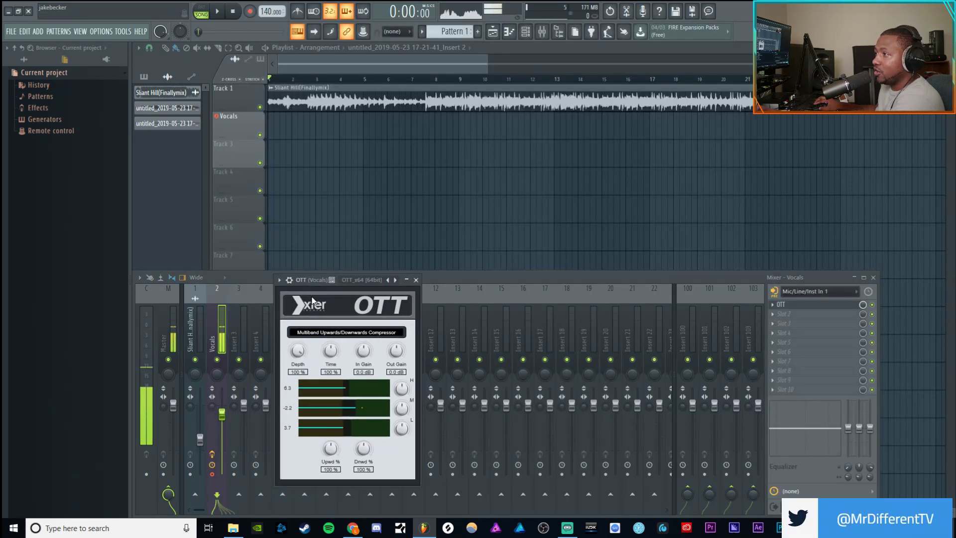
pyautogui.moveTo(298, 351); pyautogui.dragTo(313, 417)
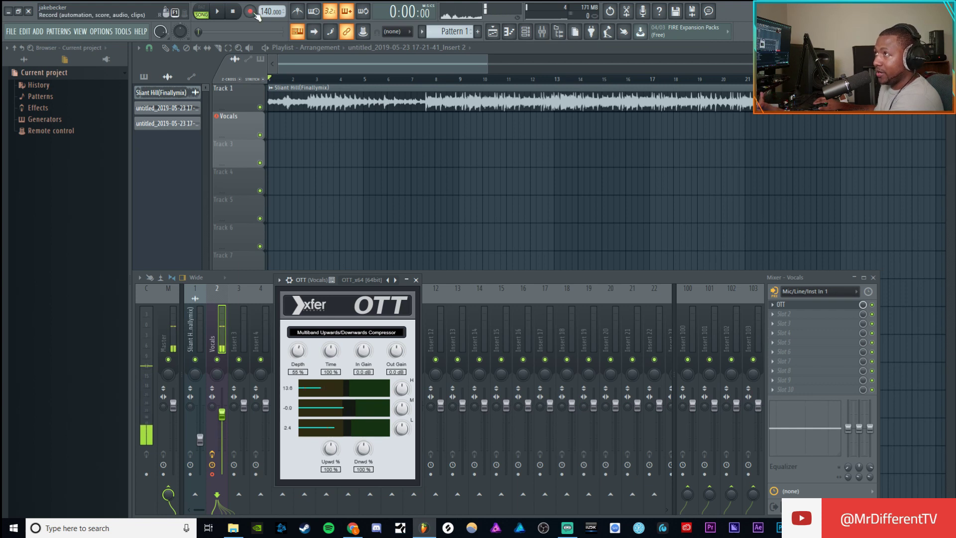
# Record a vocal take through OTT onto the Vocals track, stop, and close the OTT window.
pyautogui.click(218, 11)
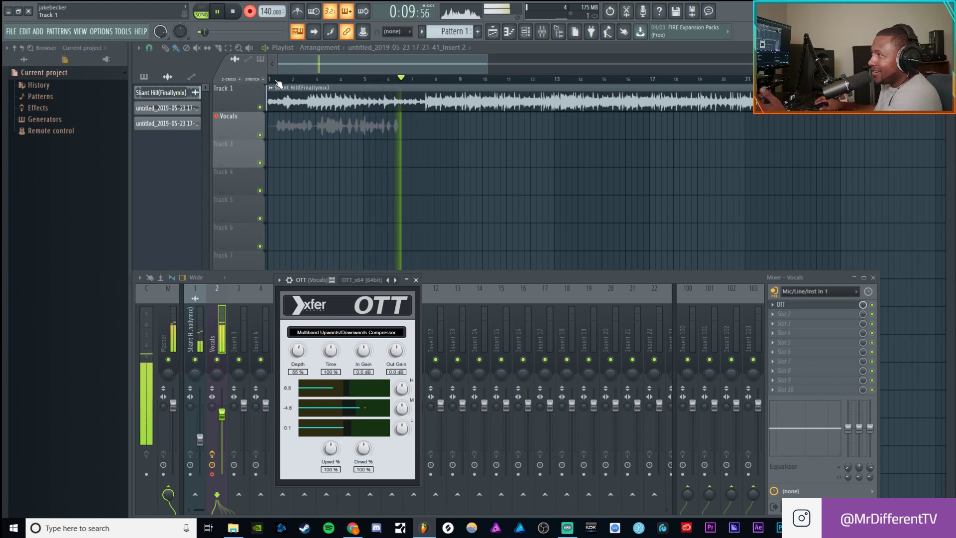
pyautogui.click(232, 11)
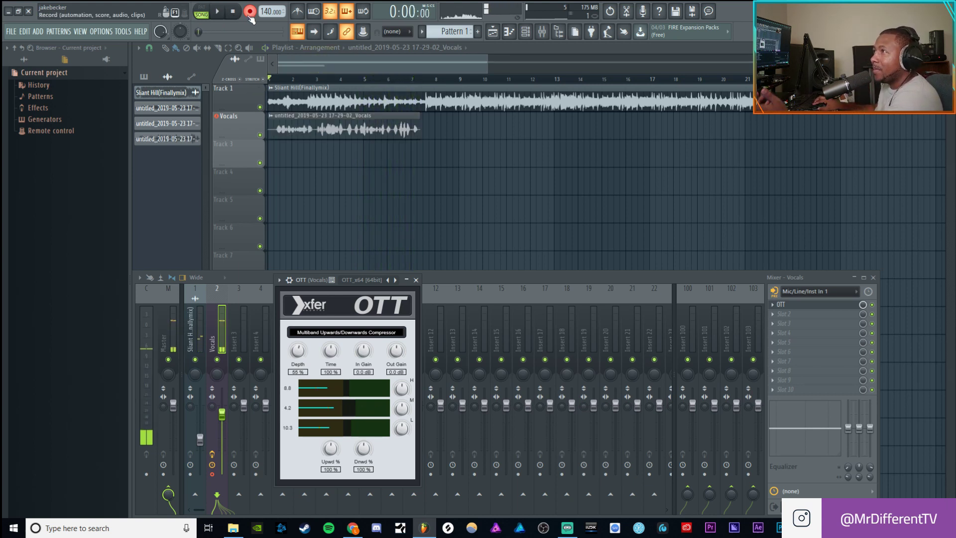
pyautogui.click(871, 305)
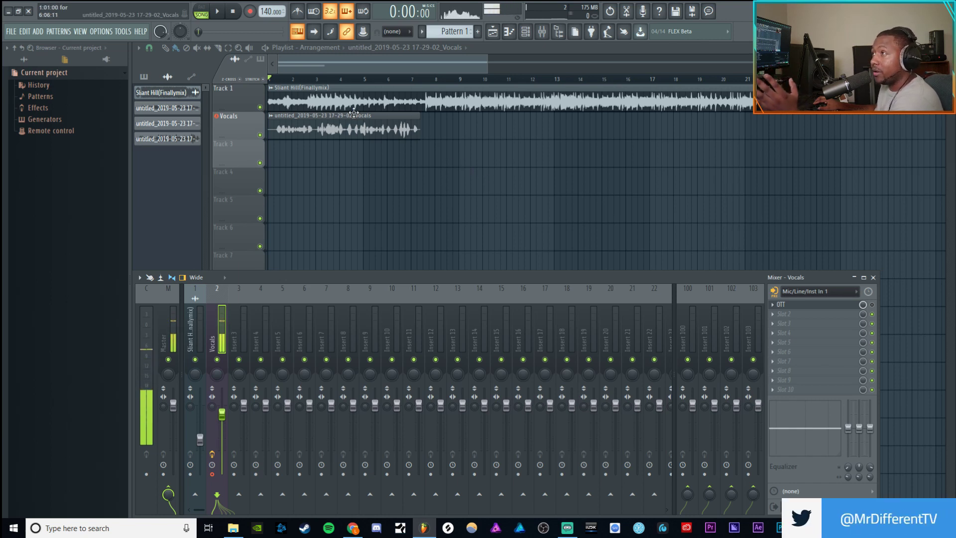
pyautogui.click(219, 13)
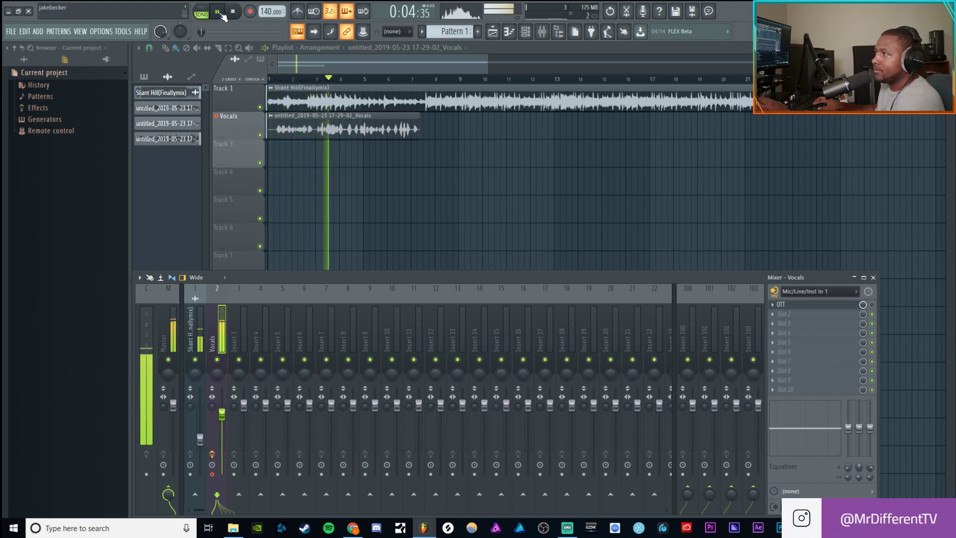
pyautogui.click(238, 16)
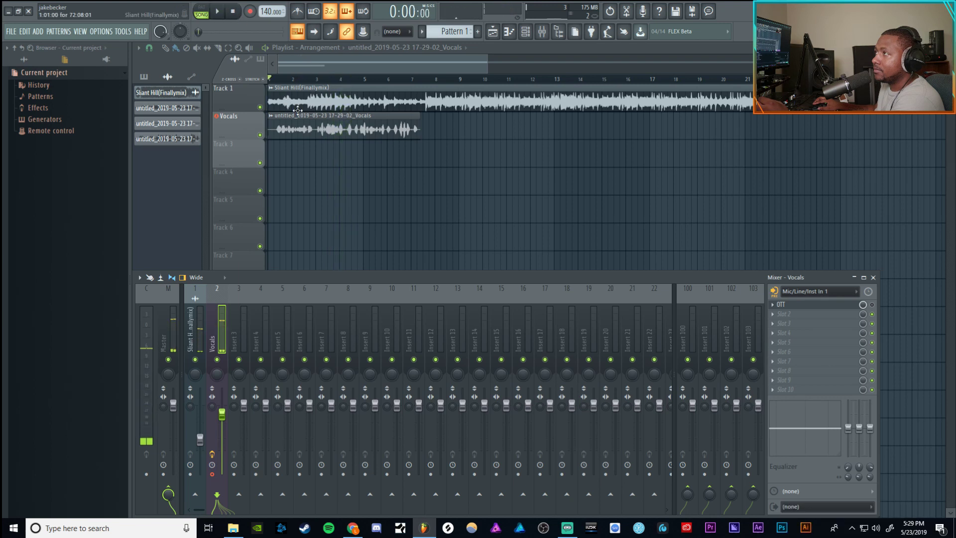
# Check the old vocal clip's sample settings, then delete that clip from the Vocals track.
pyautogui.press('F9')
pyautogui.doubleClick(379, 128)
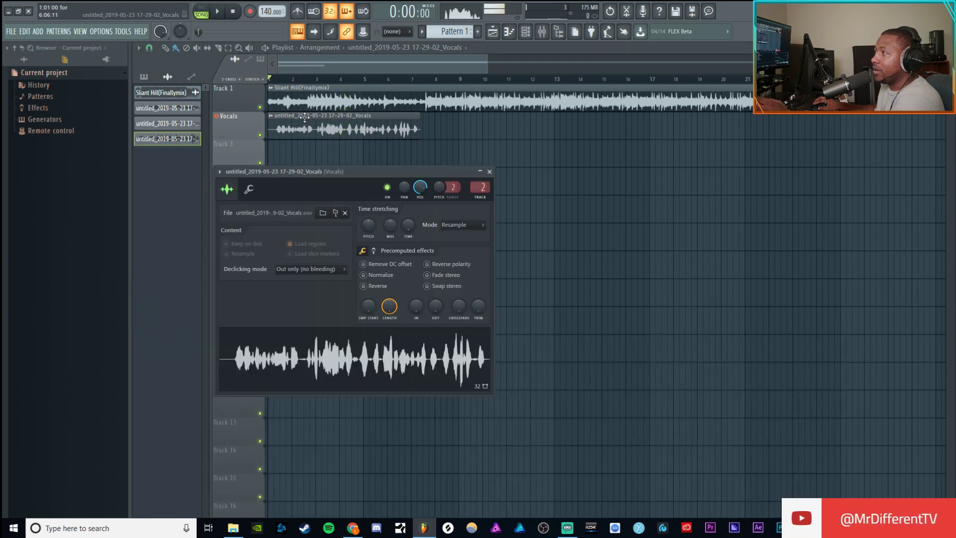
pyautogui.click(489, 173)
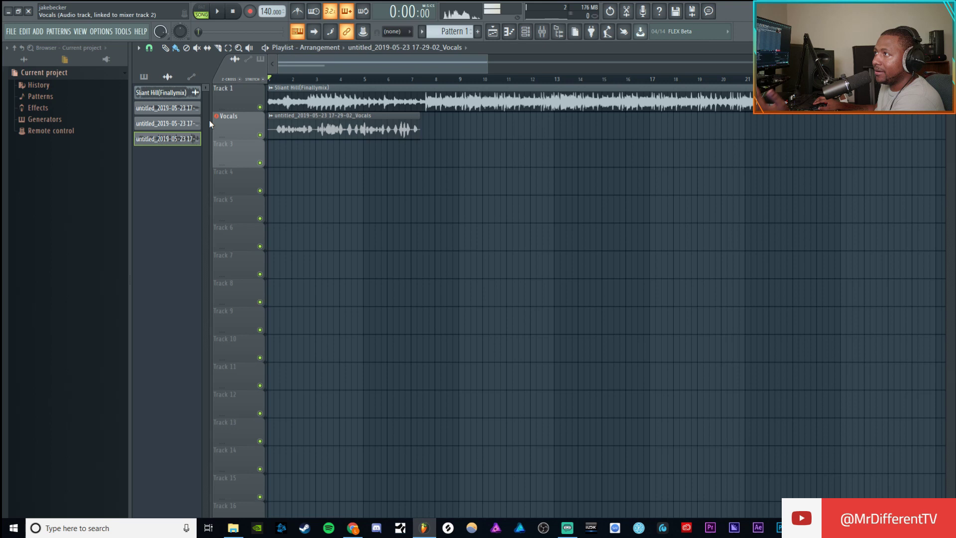
pyautogui.click(542, 33)
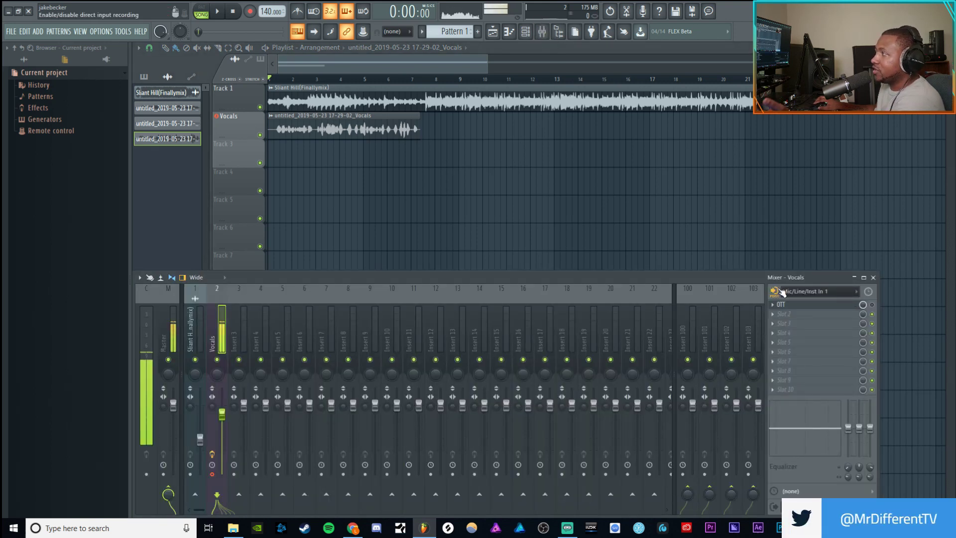
pyautogui.click(337, 131)
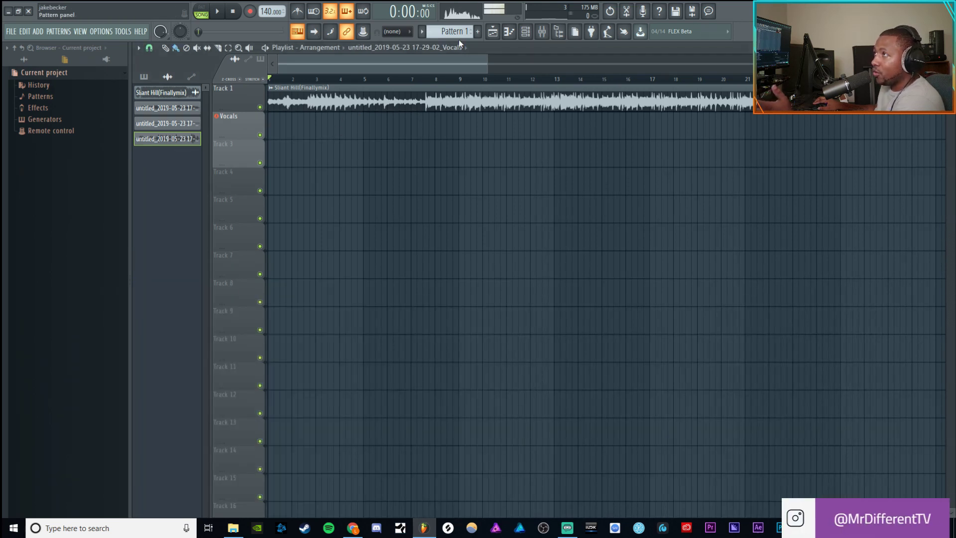
# With the mixer open, record and stop a new vocal take on the Vocals track through OTT.
pyautogui.click(546, 37)
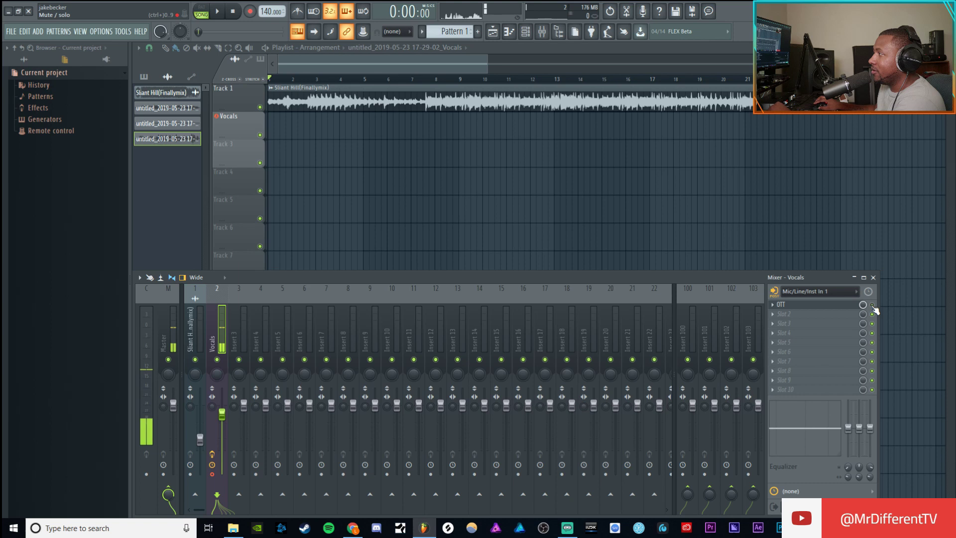
pyautogui.click(250, 15)
pyautogui.click(219, 12)
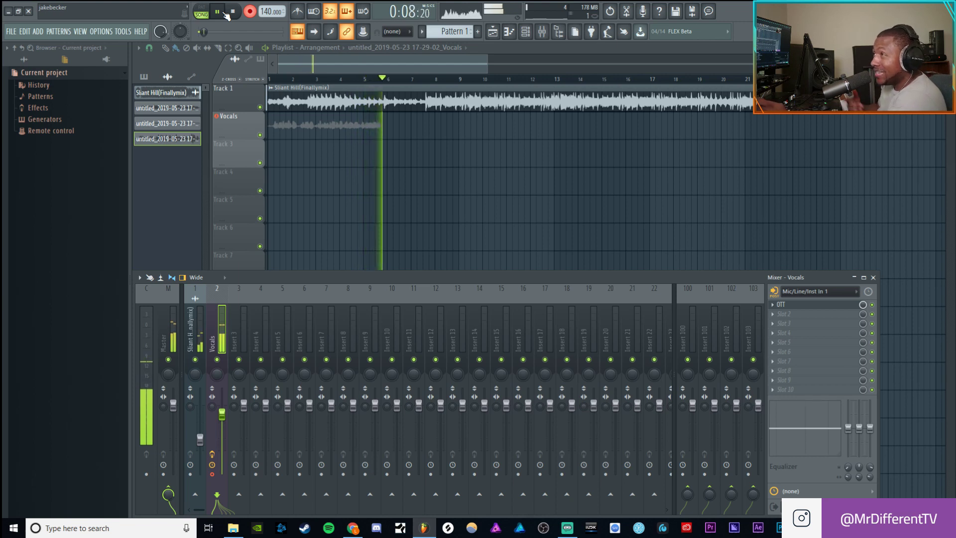
pyautogui.click(233, 11)
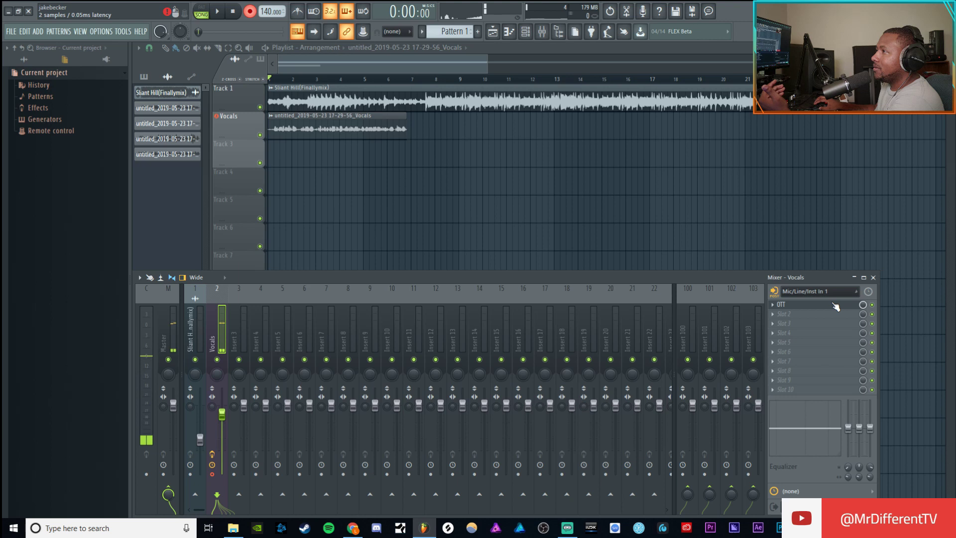
# Bypass OTT on the Vocals insert and play back the 17-29-56 take to hear the printed effect.
pyautogui.click(872, 304)
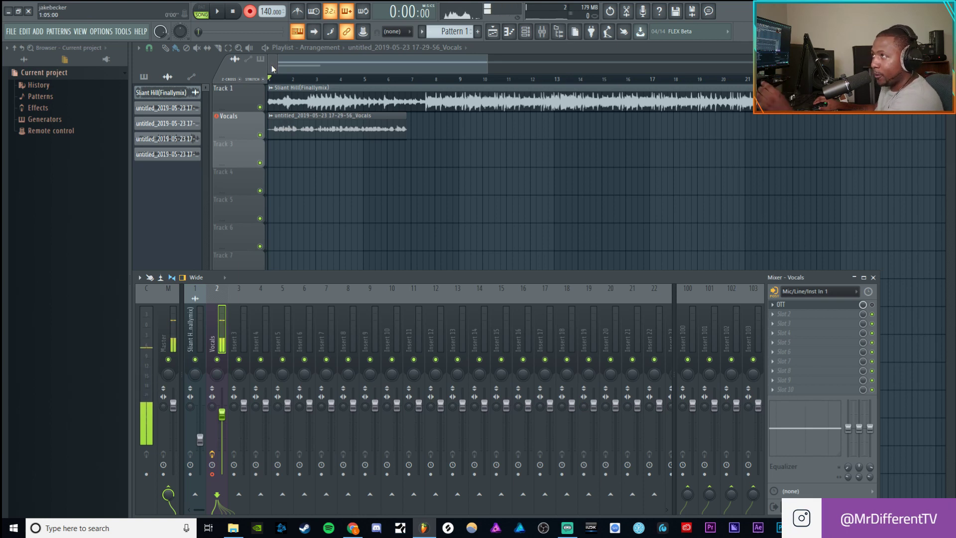
pyautogui.click(221, 14)
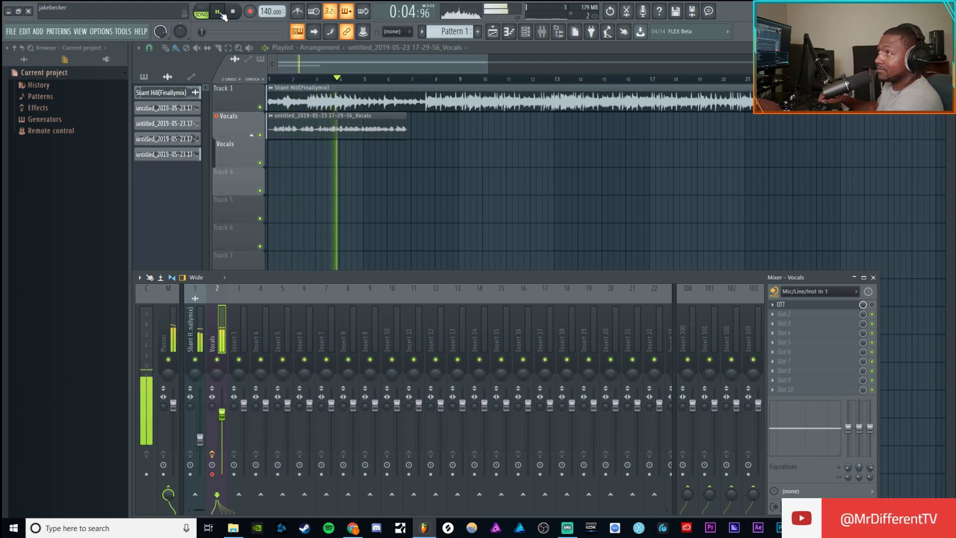
pyautogui.click(235, 14)
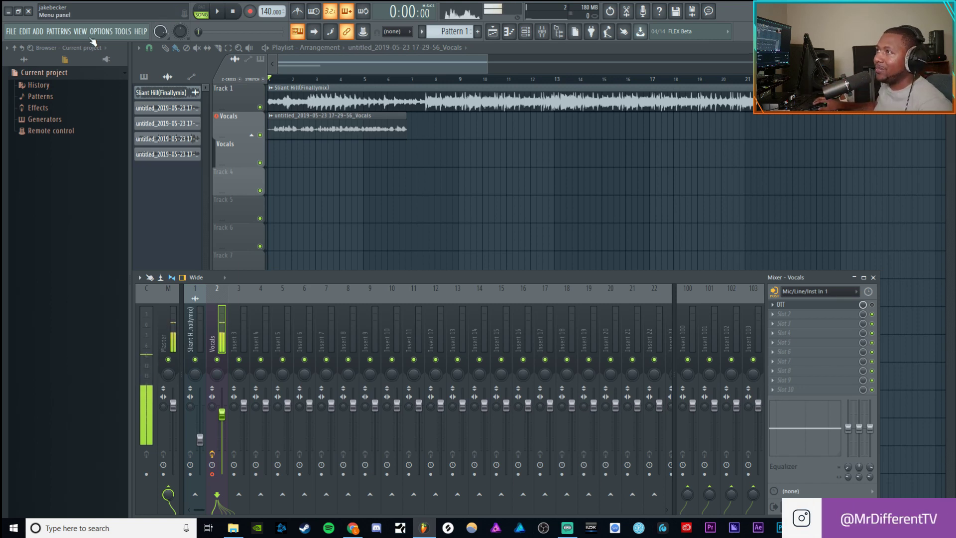
# In Settings under File > Project, keep the Data folder on Auto, cancelling the custom folder picker.
pyautogui.click(102, 32)
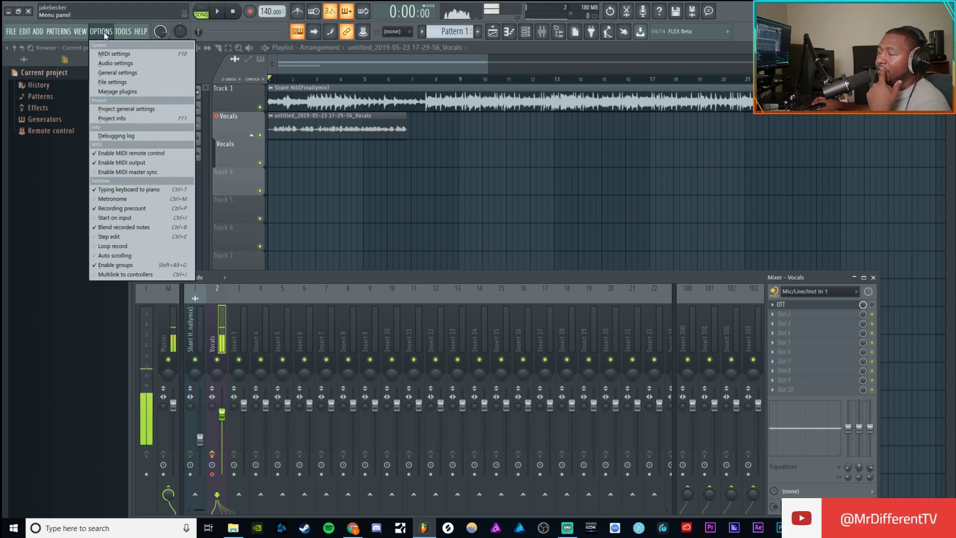
pyautogui.click(125, 64)
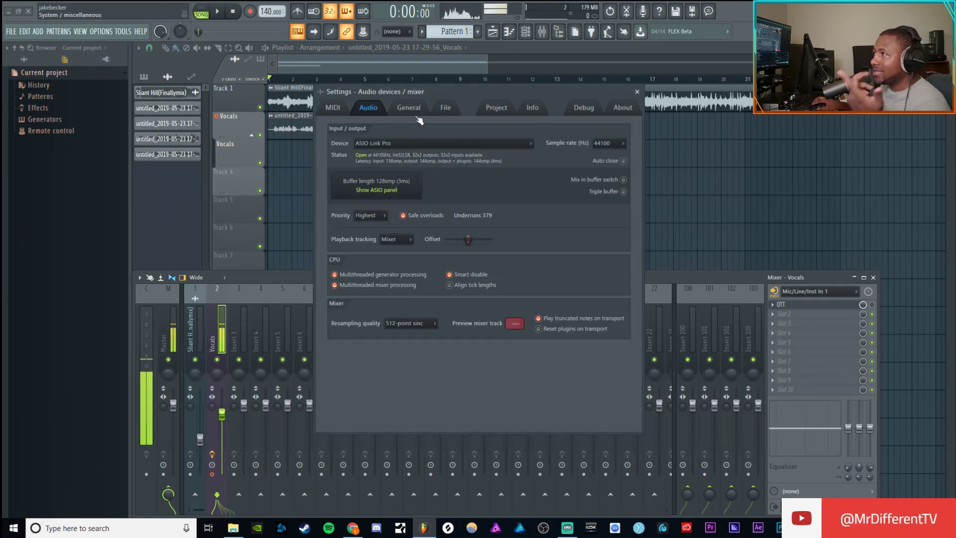
pyautogui.click(448, 108)
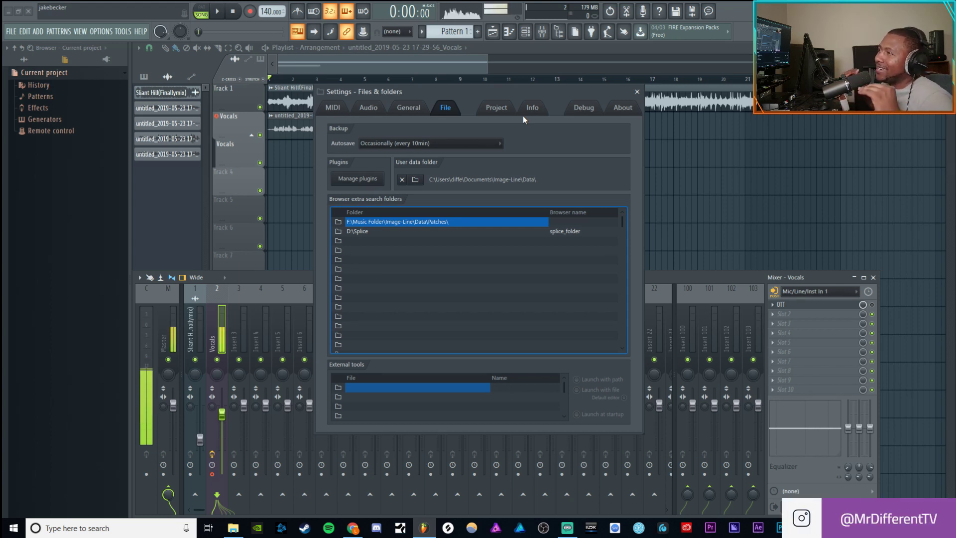
pyautogui.click(496, 108)
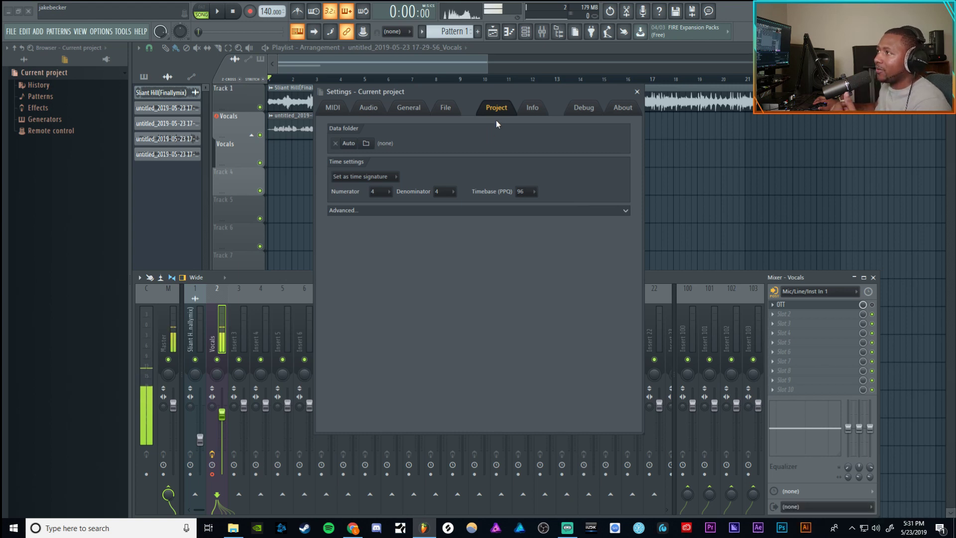
pyautogui.click(350, 147)
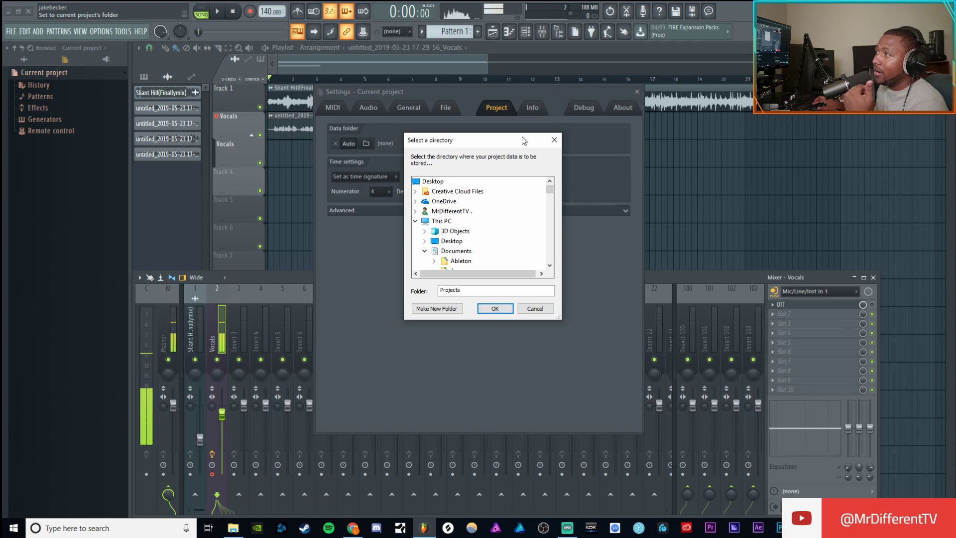
pyautogui.click(552, 141)
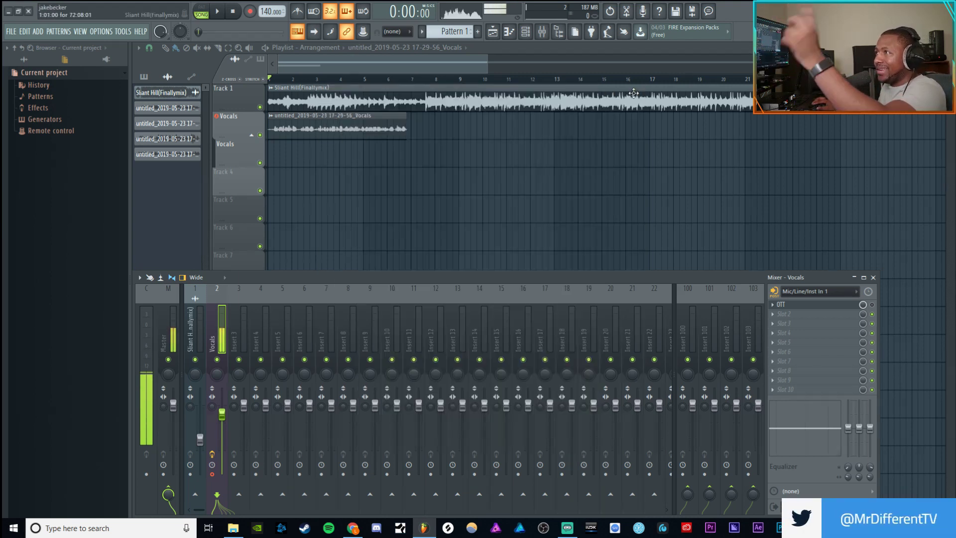
pyautogui.click(637, 92)
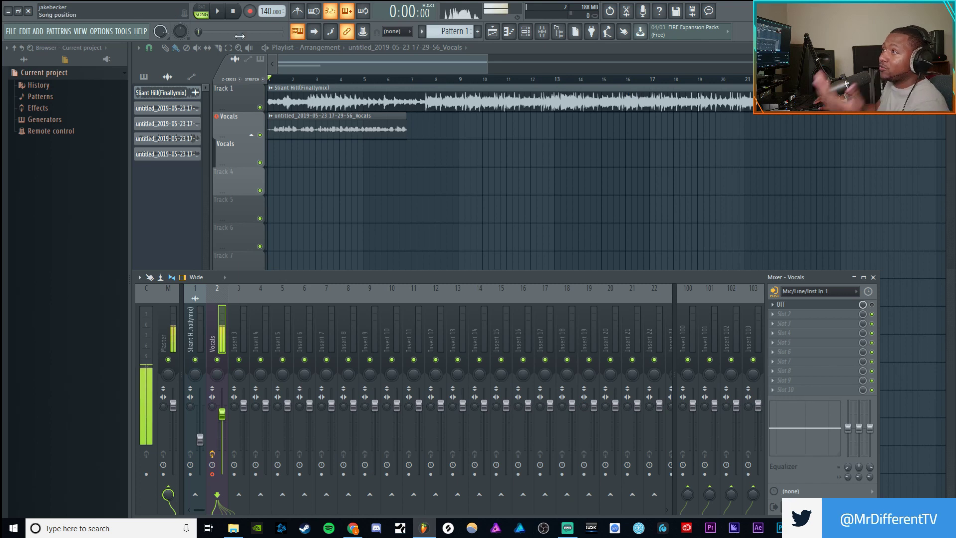
pyautogui.click(102, 31)
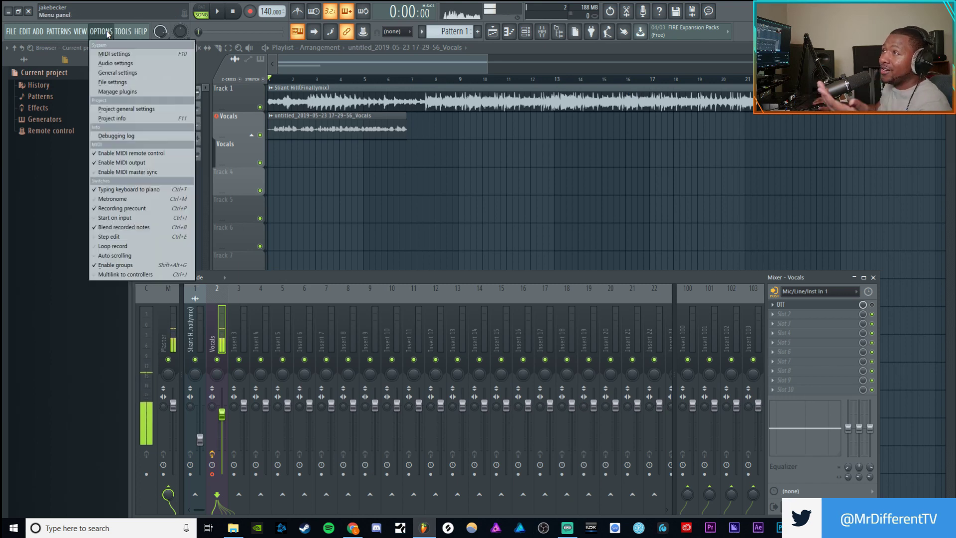
pyautogui.click(124, 83)
pyautogui.click(497, 108)
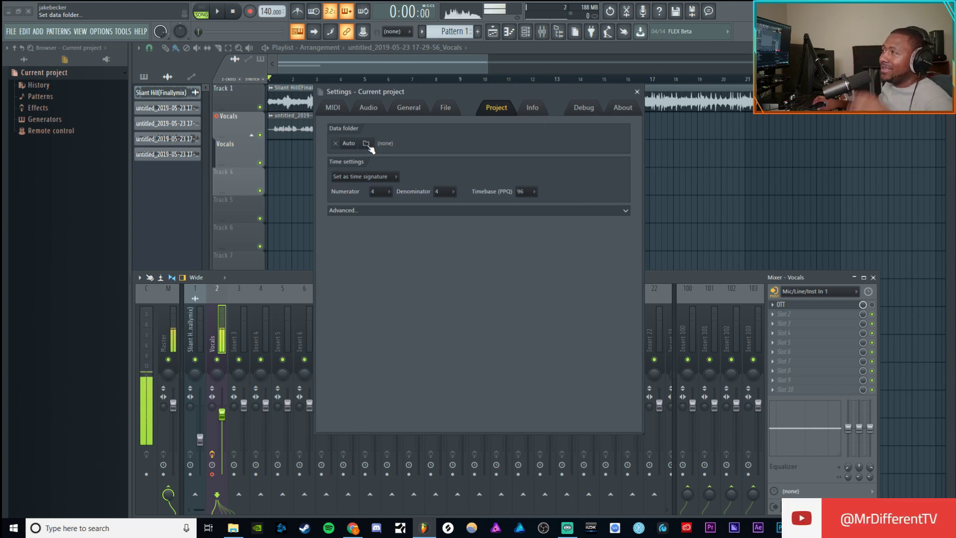
pyautogui.click(637, 92)
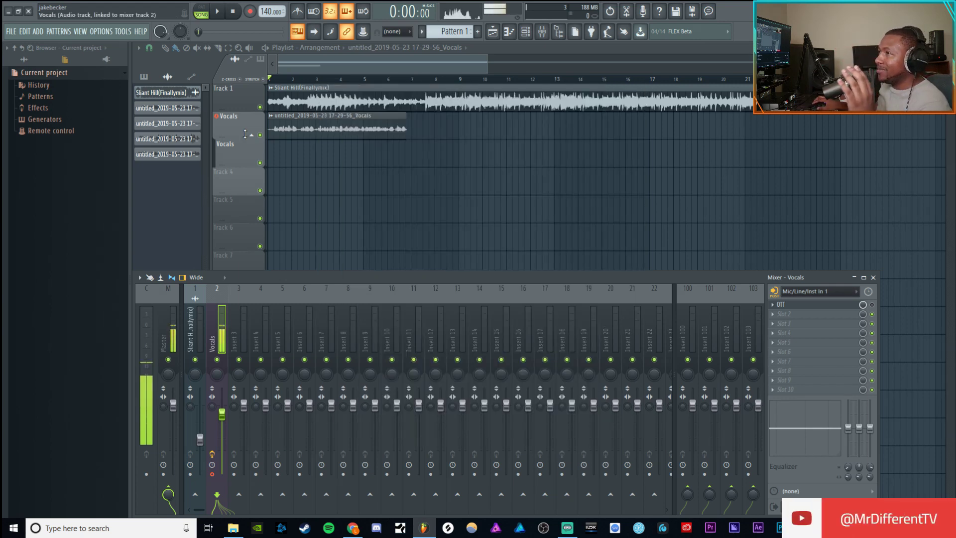